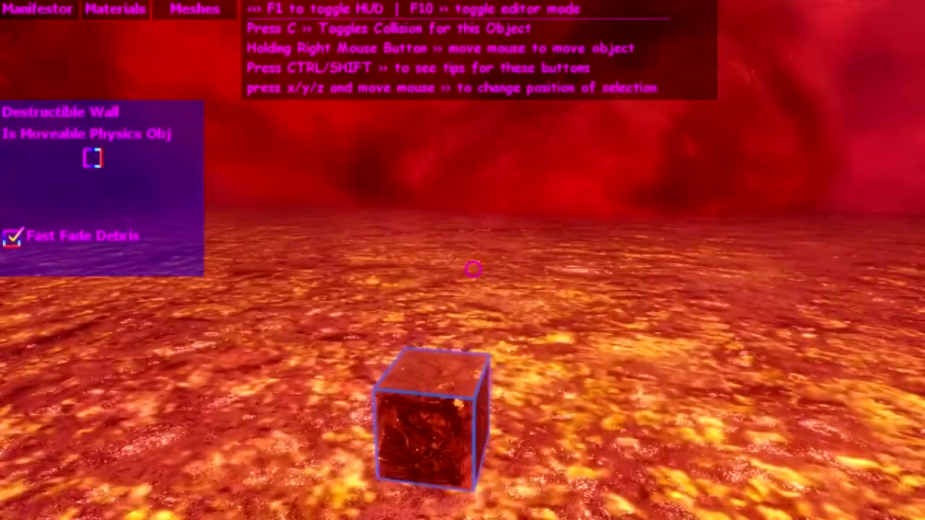
Step: Carry the textured wall block to a new spot on the lava floor and deselect it
{"action": "right_click_drag", "start_coordinate": [473, 269], "coordinate": [472, 269]}
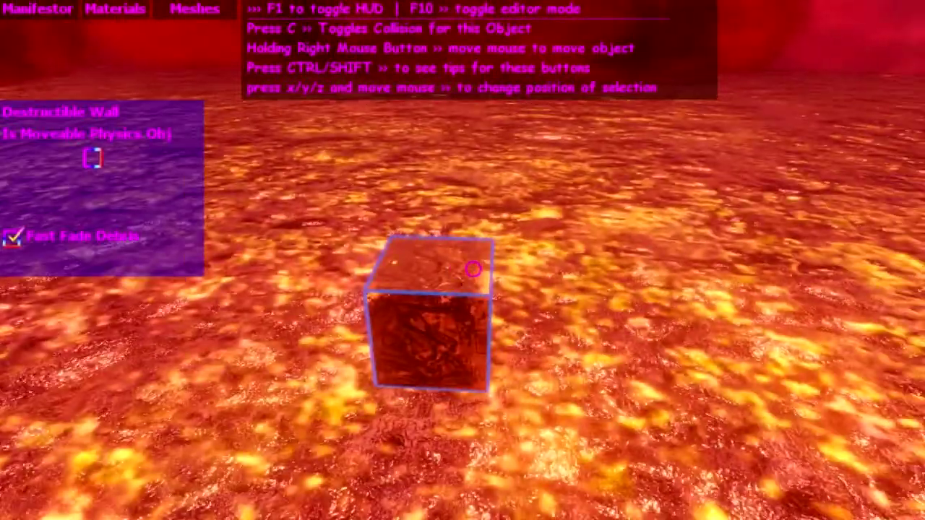
{"action": "right_click_drag", "start_coordinate": [472, 269], "coordinate": [473, 269]}
{"action": "left_click", "coordinate": [472, 269]}
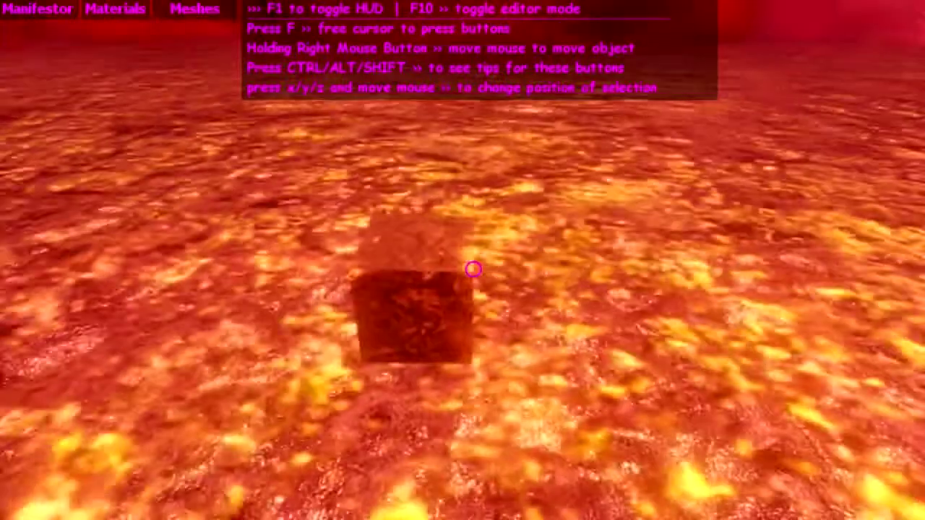
Step: Select the textured block, copy its wall settings and paste a duplicate
{"action": "left_click", "coordinate": [473, 269]}
{"action": "key", "text": "ctrl"}
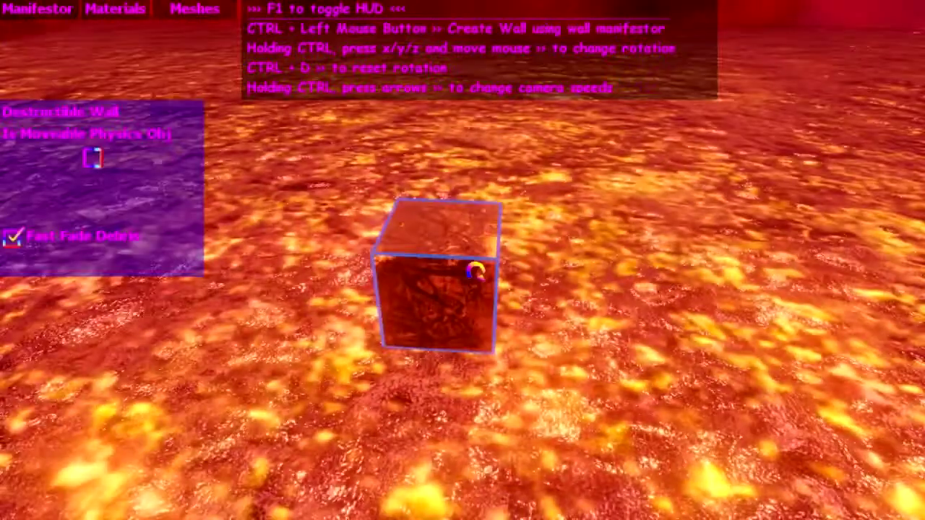
{"action": "key", "text": "ctrl+c"}
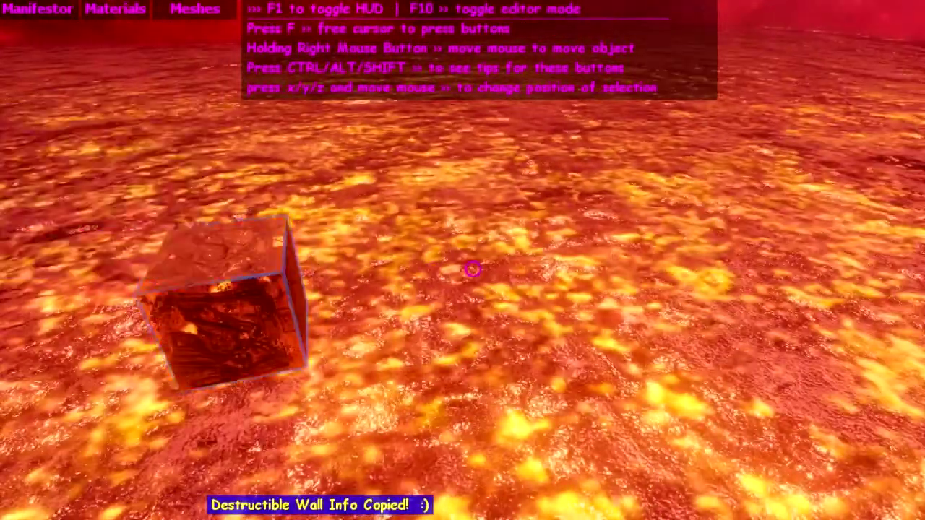
{"action": "key", "text": "ctrl+v"}
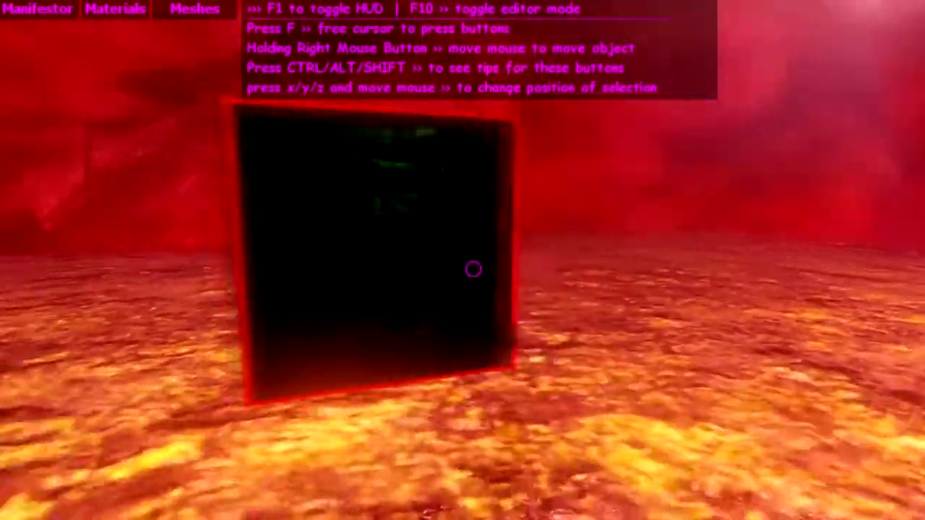
{"action": "key", "text": "s"}
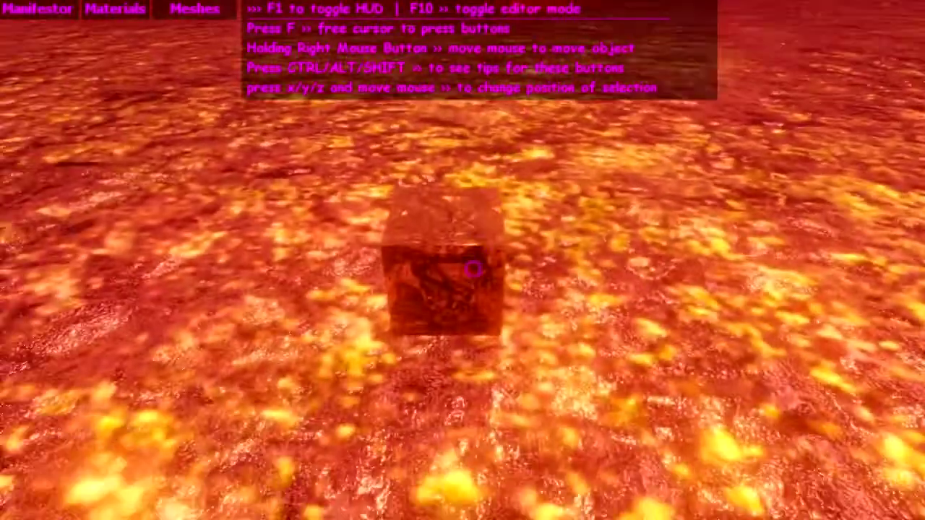
Step: Reselect the textured block and copy its Destructible Wall info again
{"action": "left_click", "coordinate": [473, 269]}
{"action": "key", "text": "s"}
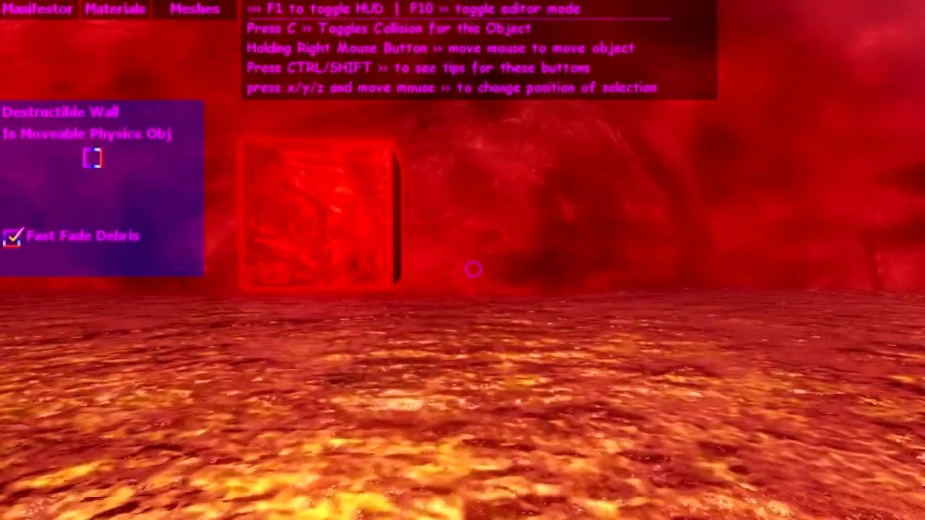
{"action": "left_click", "coordinate": [472, 269]}
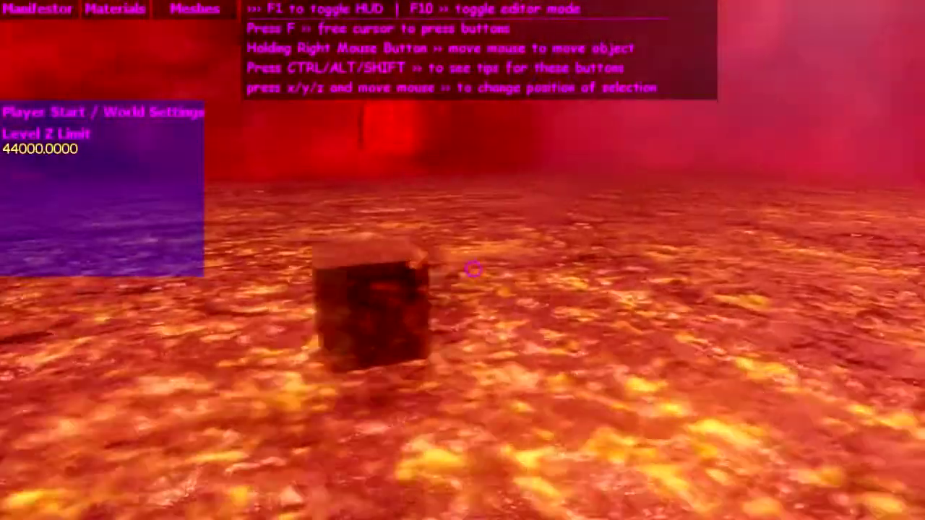
{"action": "left_click", "coordinate": [473, 269]}
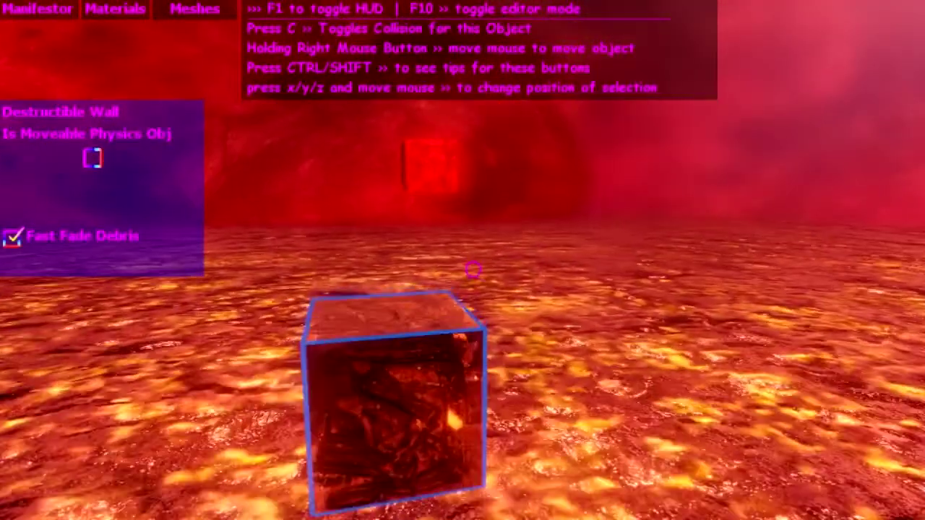
{"action": "key", "text": "ctrl+c"}
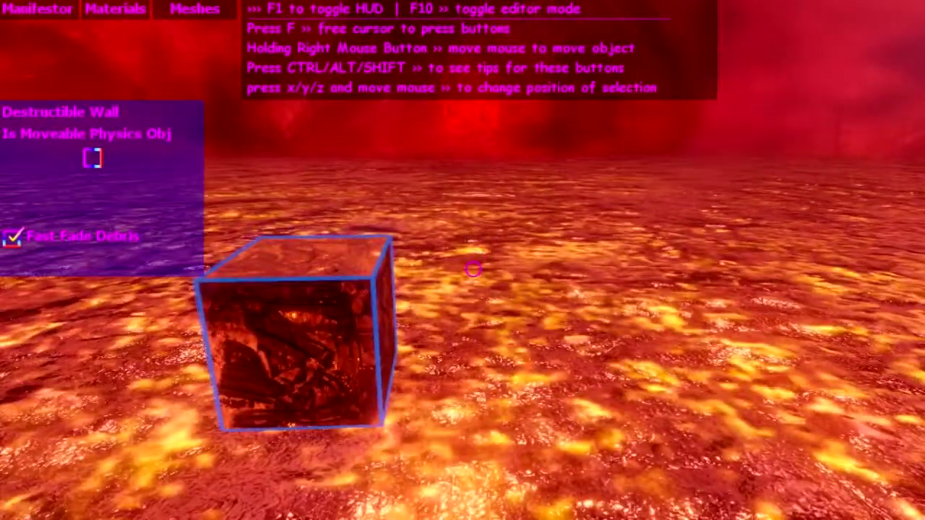
Step: Paste a second wall block, set it against the first on the lava, and hide the overlay
{"action": "left_click", "coordinate": [473, 269]}
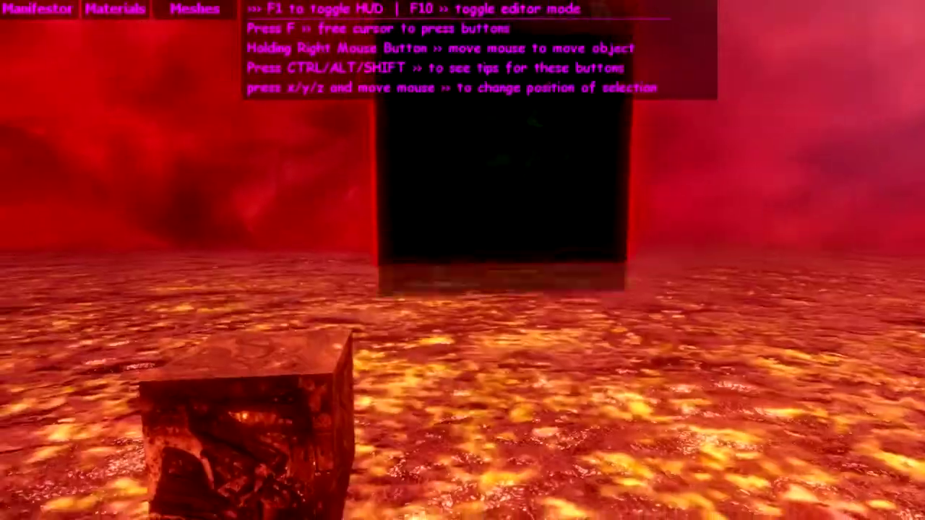
{"action": "left_click", "coordinate": [472, 269]}
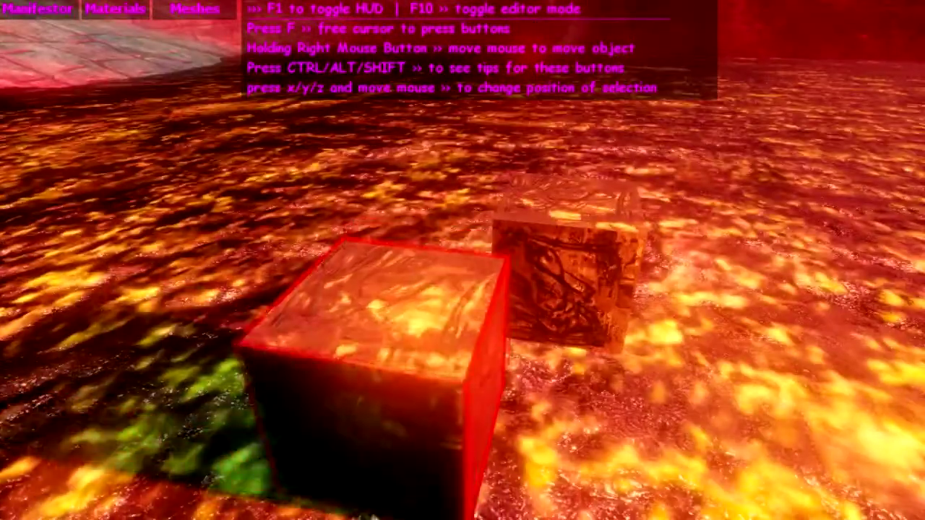
{"action": "right_click_drag", "start_coordinate": [472, 270], "coordinate": [473, 269]}
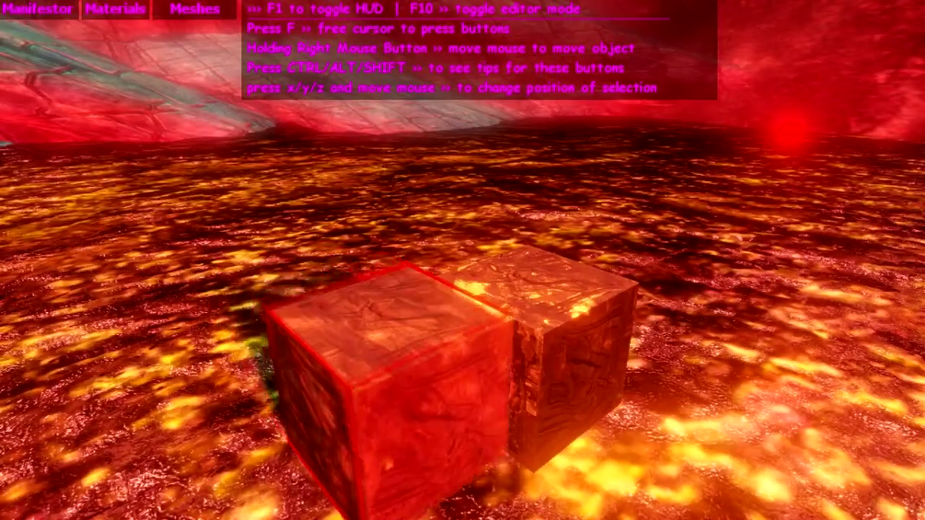
{"action": "right_click_drag", "start_coordinate": [472, 269], "coordinate": [473, 270]}
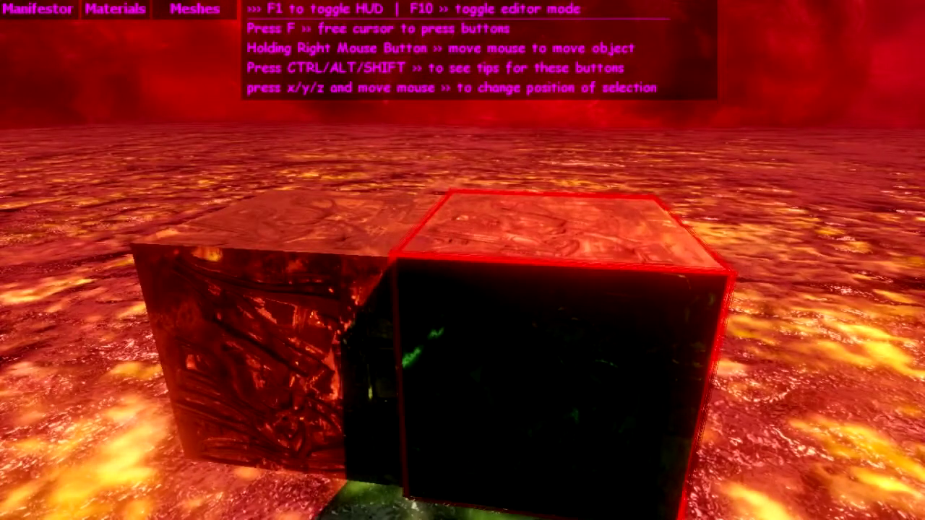
{"action": "right_click_drag", "start_coordinate": [473, 269], "coordinate": [473, 269]}
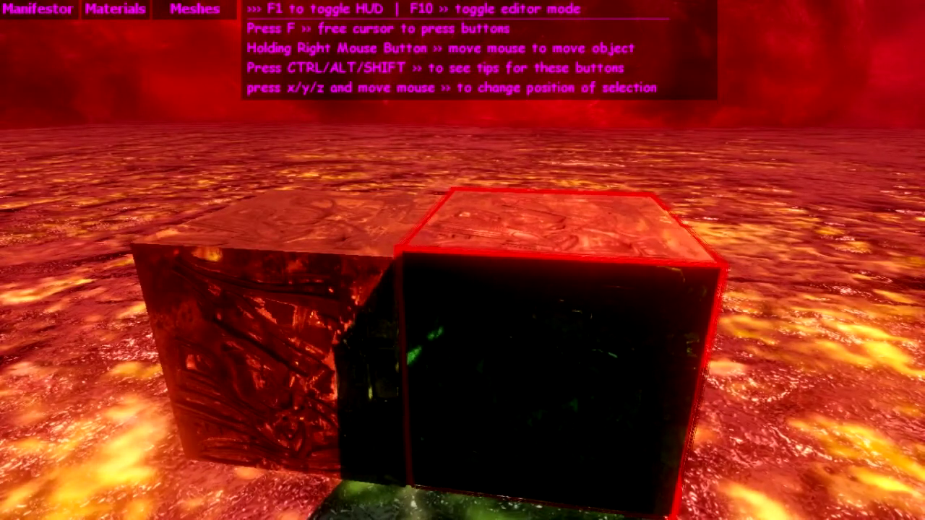
{"action": "right_click_drag", "start_coordinate": [473, 270], "coordinate": [473, 269]}
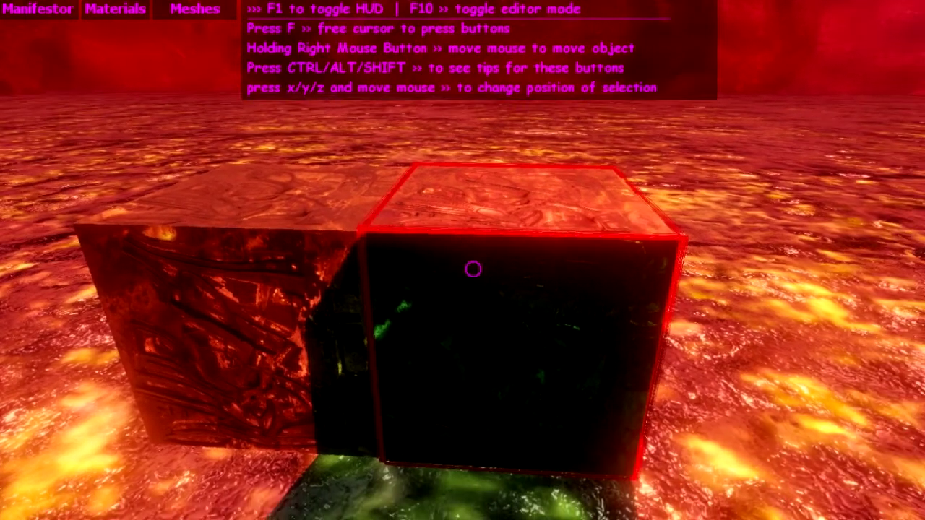
{"action": "key", "text": "F10"}
{"action": "key", "text": "w"}
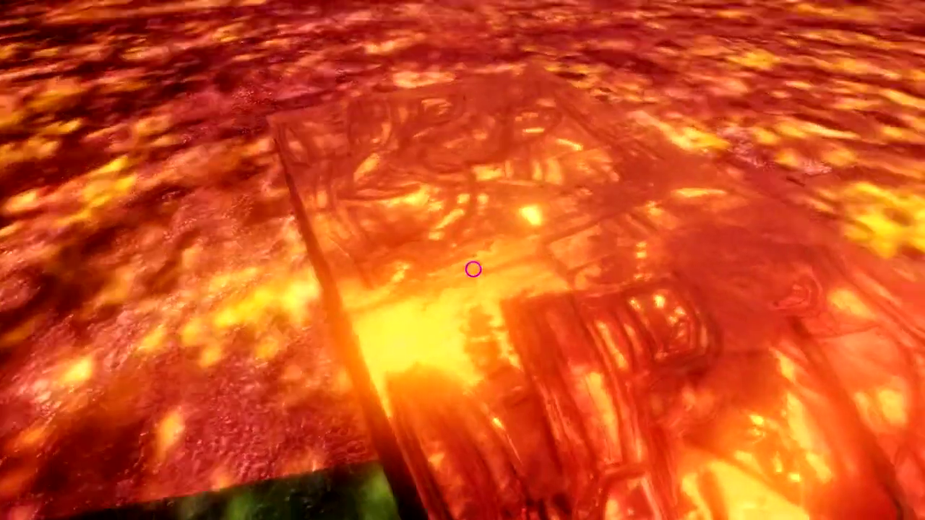
{"action": "right_click_drag", "start_coordinate": [472, 269], "coordinate": [473, 269]}
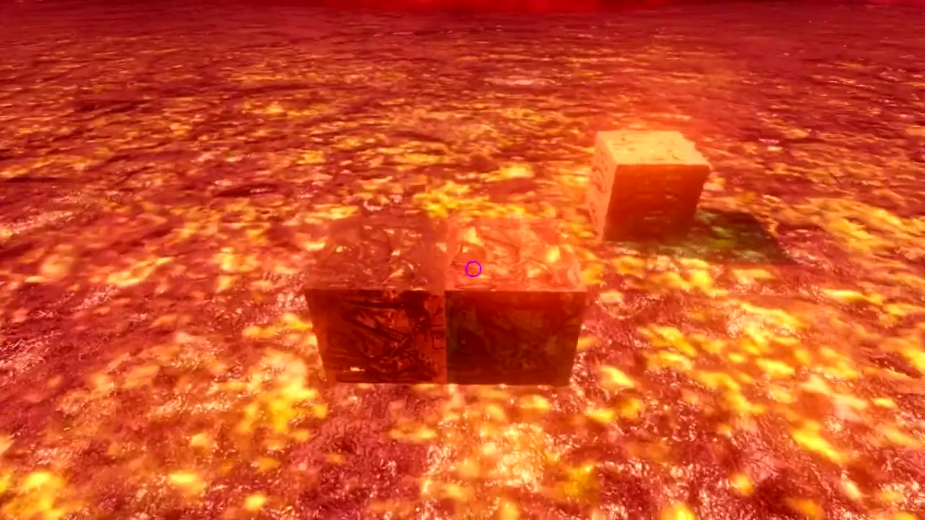
Step: Show the overlay, select the left block, and copy the joined pair's wall info
{"action": "key", "text": "F10"}
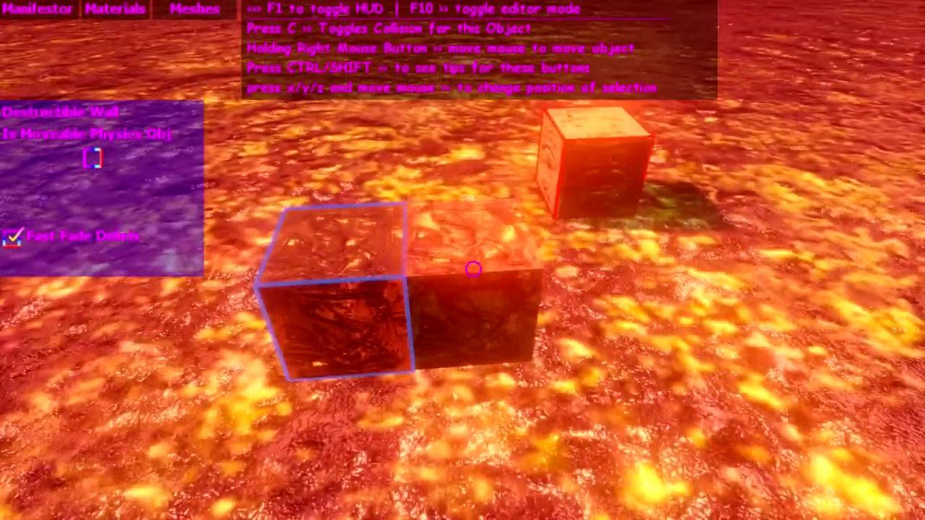
{"action": "key", "text": "ctrl"}
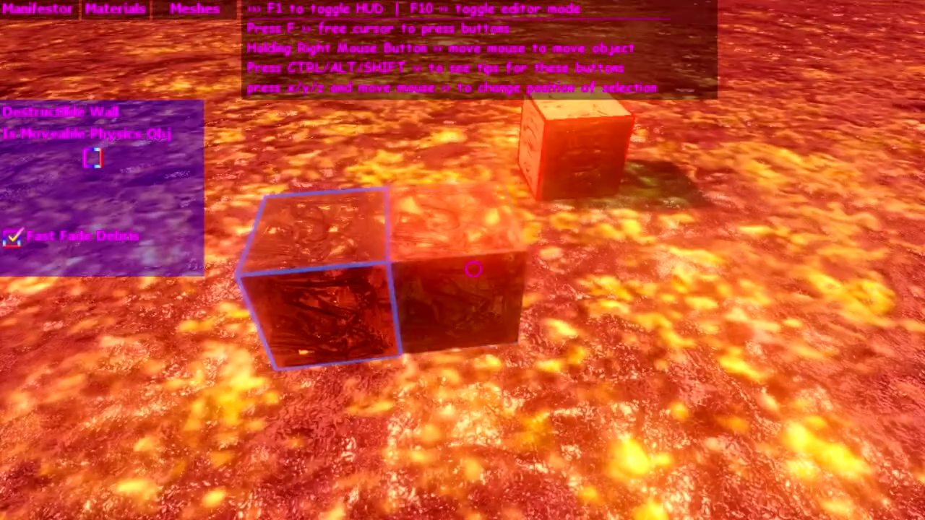
{"action": "key", "text": "ctrl+c"}
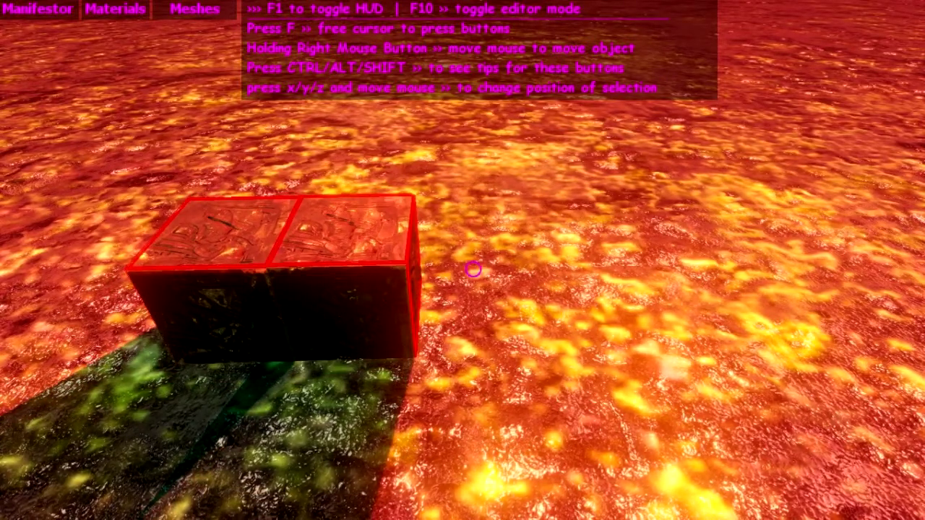
Step: Paste a copy of the block pair and slide it right to lengthen the row
{"action": "key", "text": "ctrl+v"}
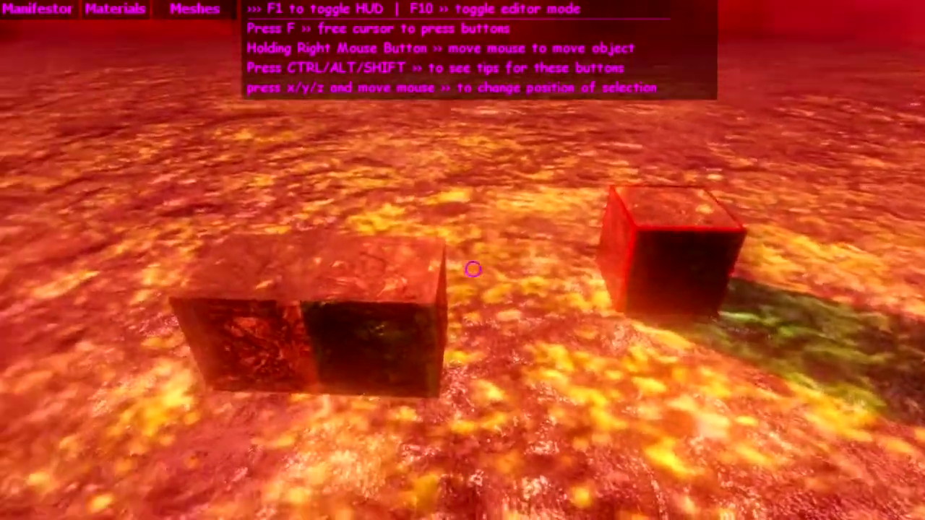
{"action": "left_click", "coordinate": [472, 269]}
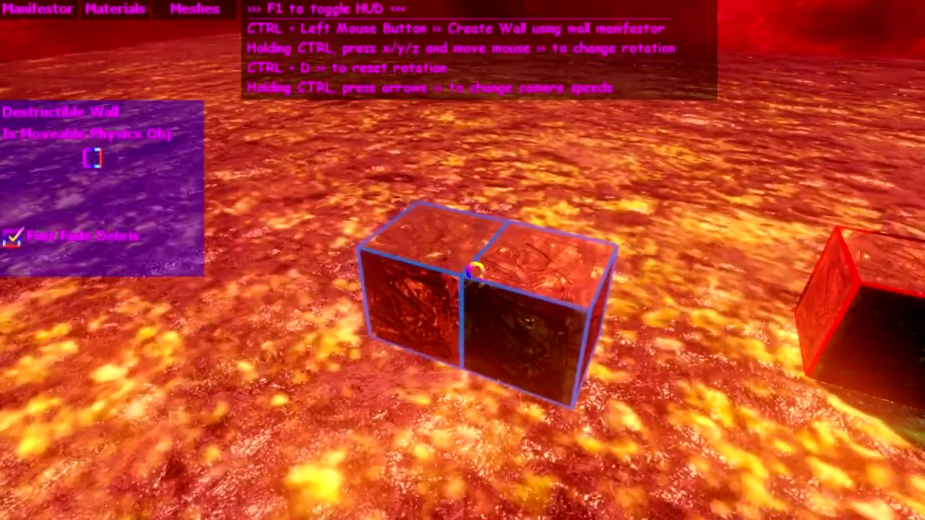
{"action": "key", "text": "ctrl+c"}
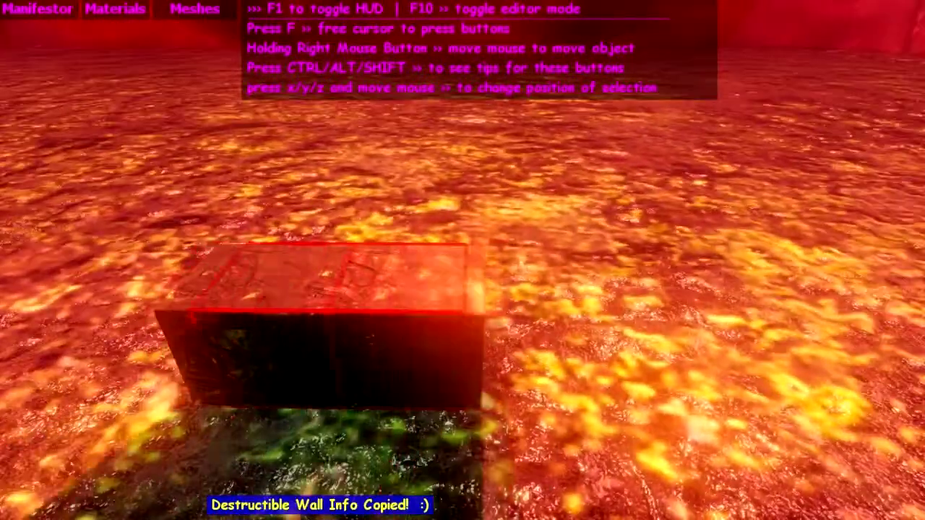
{"action": "right_click_drag", "start_coordinate": [325, 325], "coordinate": [614, 325]}
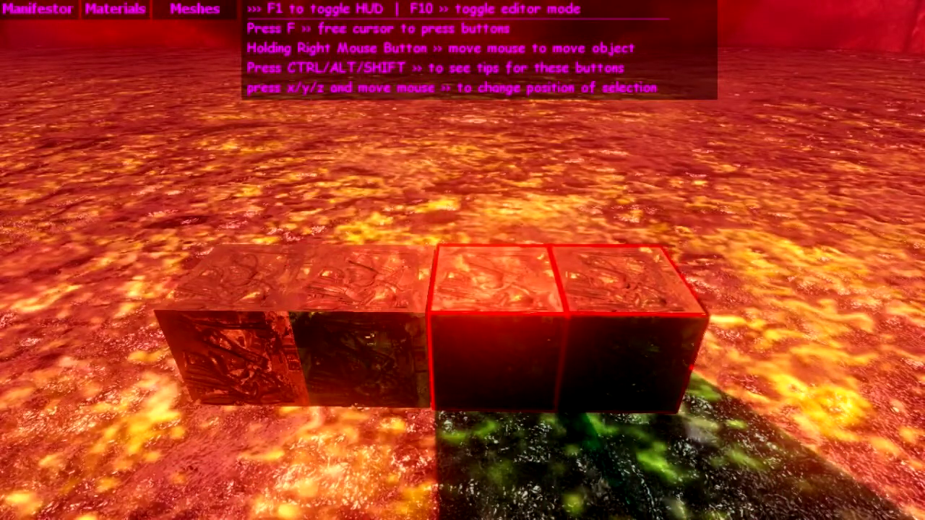
{"action": "key", "text": "w"}
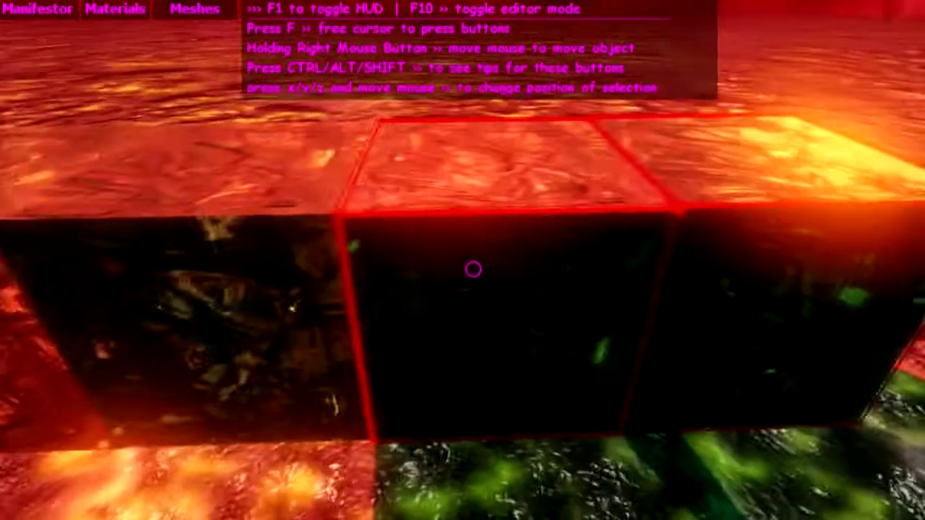
{"action": "key", "text": "F10"}
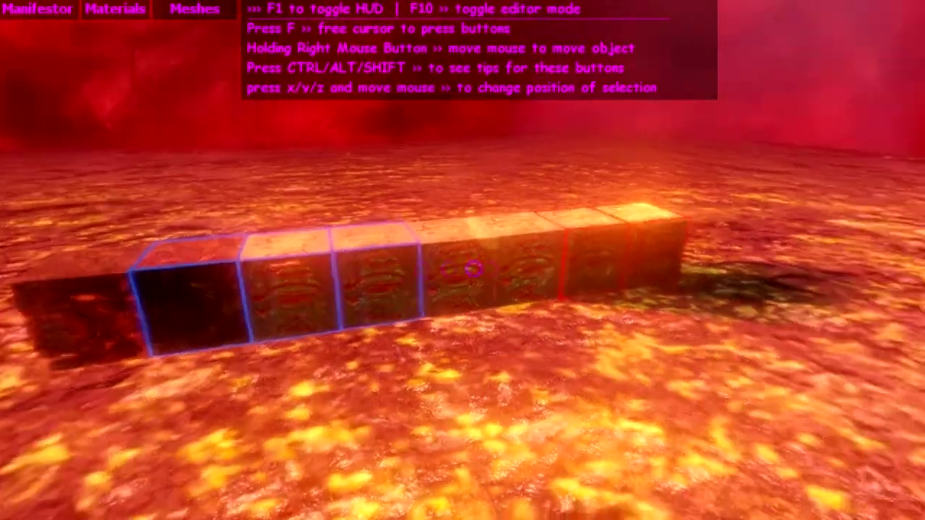
Step: Return from the material browser to the level and select a block in the wall
{"action": "key", "text": "a"}
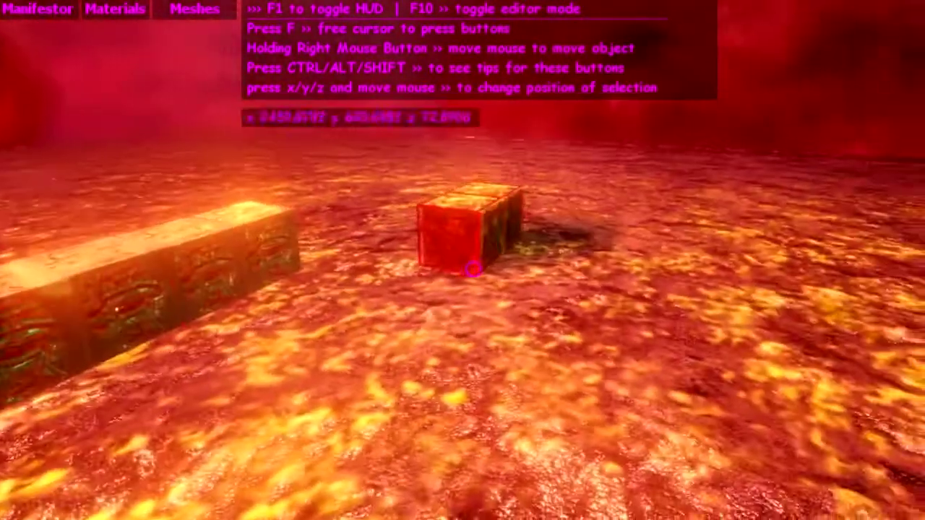
{"action": "key", "text": "a"}
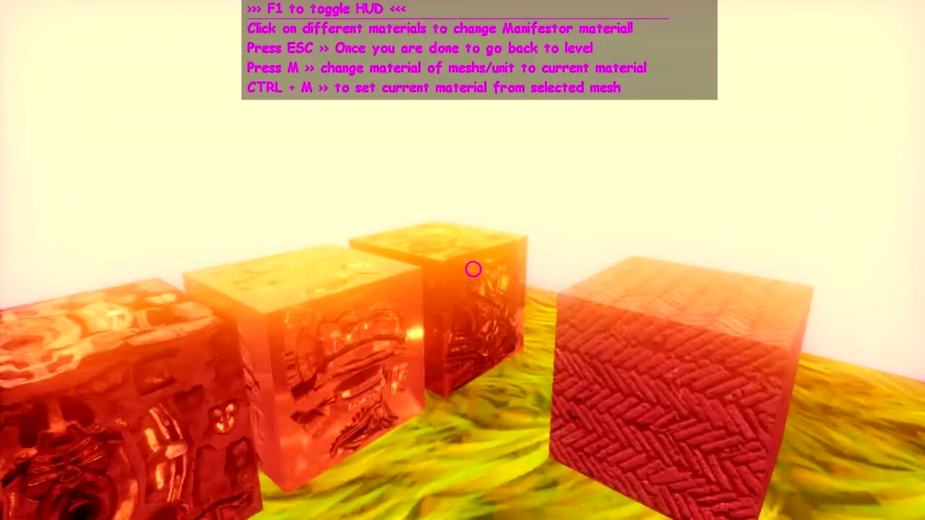
{"action": "key", "text": "Escape"}
{"action": "left_click", "coordinate": [473, 270]}
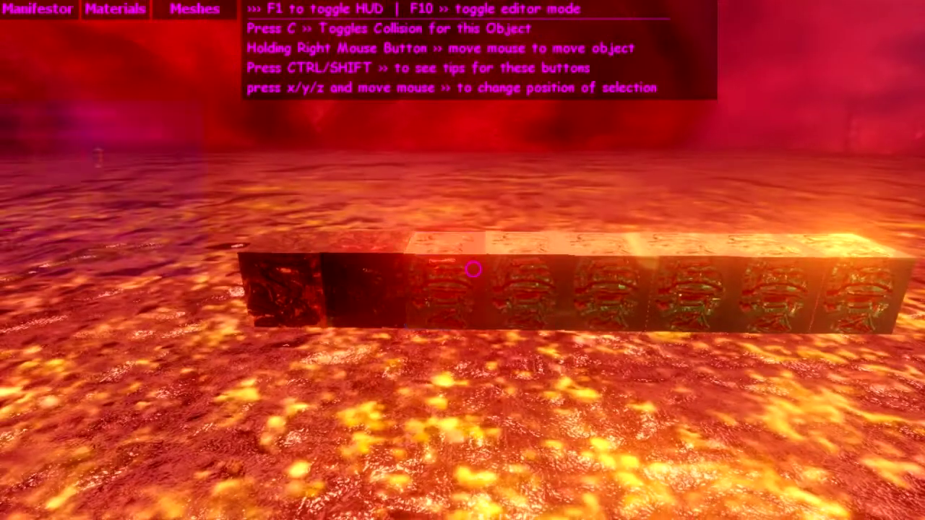
Step: Fly along the wall to inspect its blocks, then select the whole row
{"action": "key", "text": "a"}
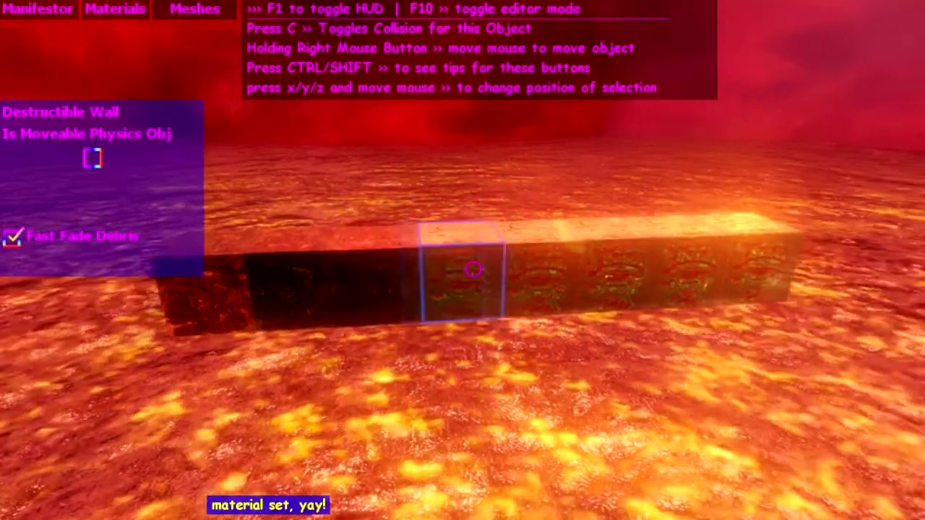
{"action": "key", "text": "w"}
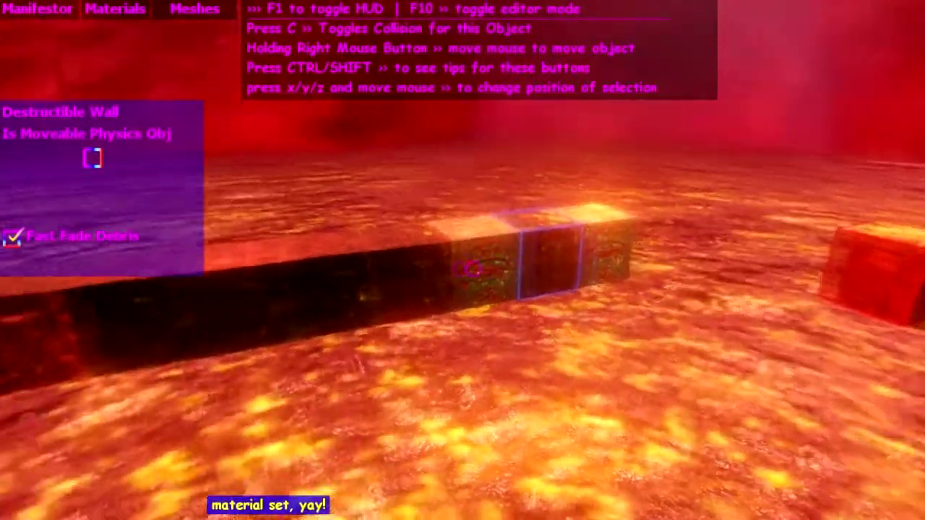
{"action": "key", "text": "d"}
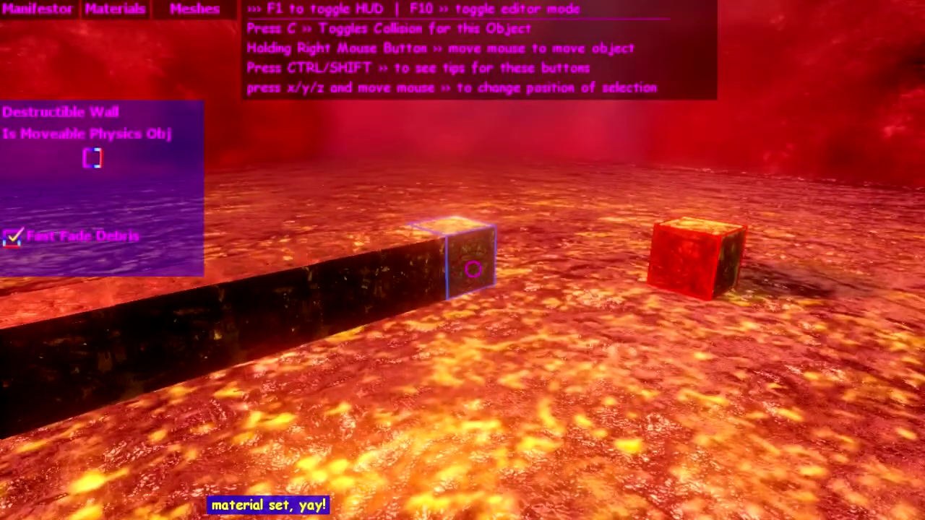
{"action": "key", "text": "w"}
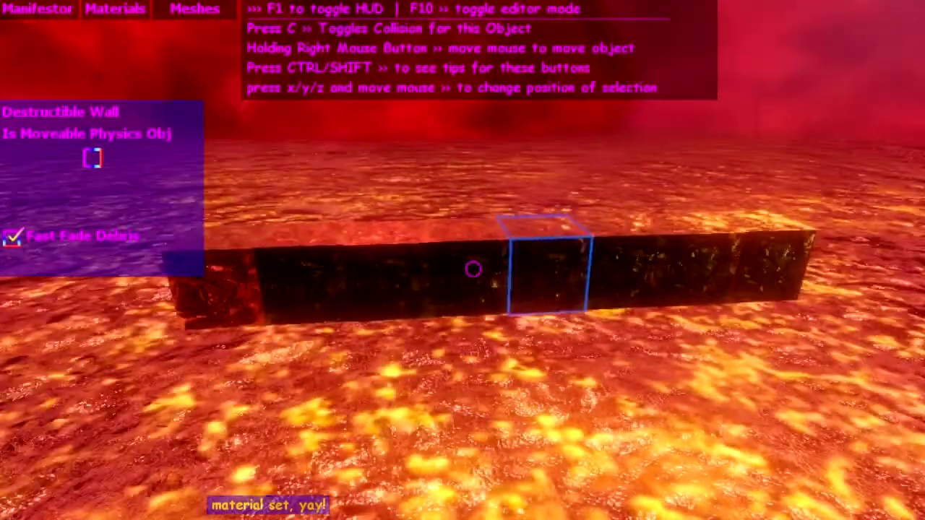
{"action": "key", "text": "w"}
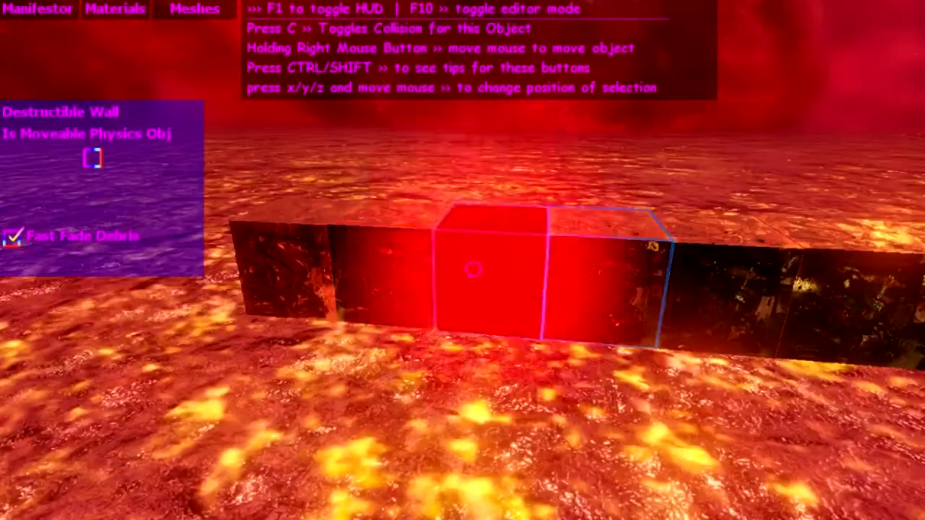
{"action": "key", "text": "s"}
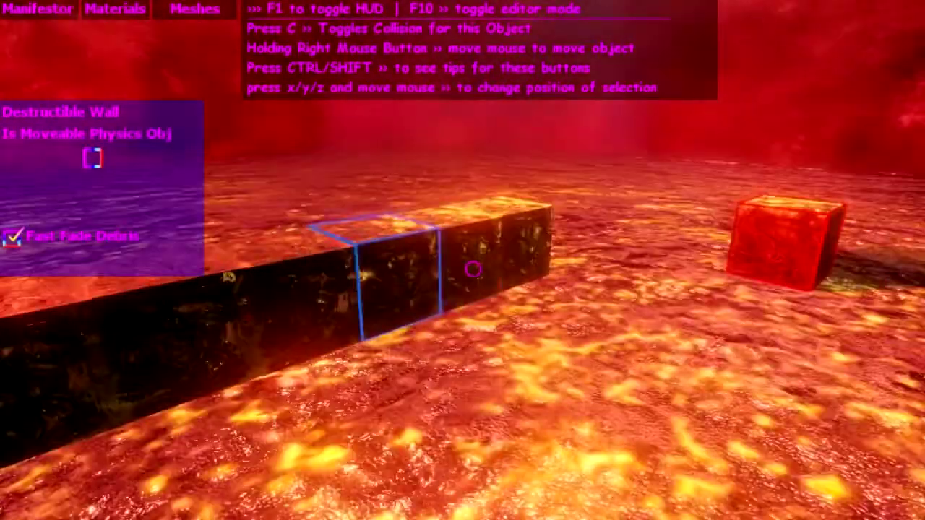
{"action": "key", "text": "a"}
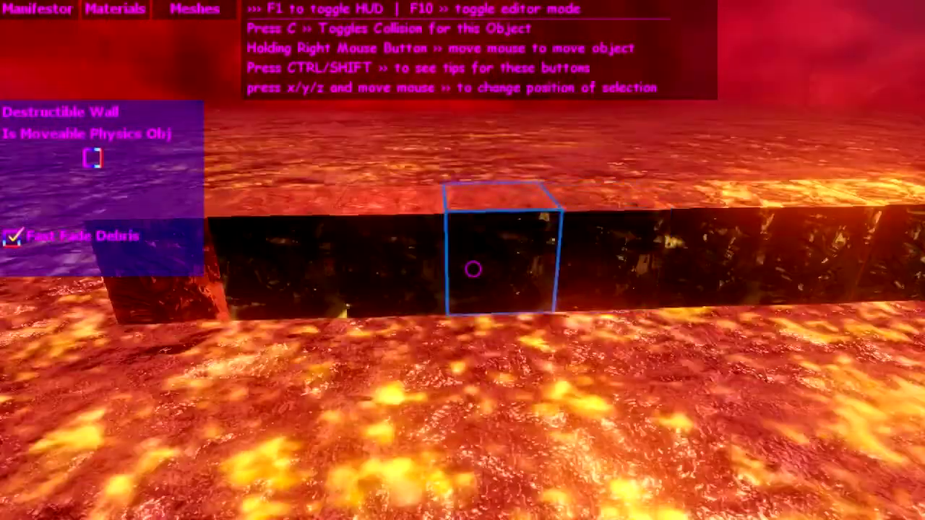
{"action": "key", "text": "w"}
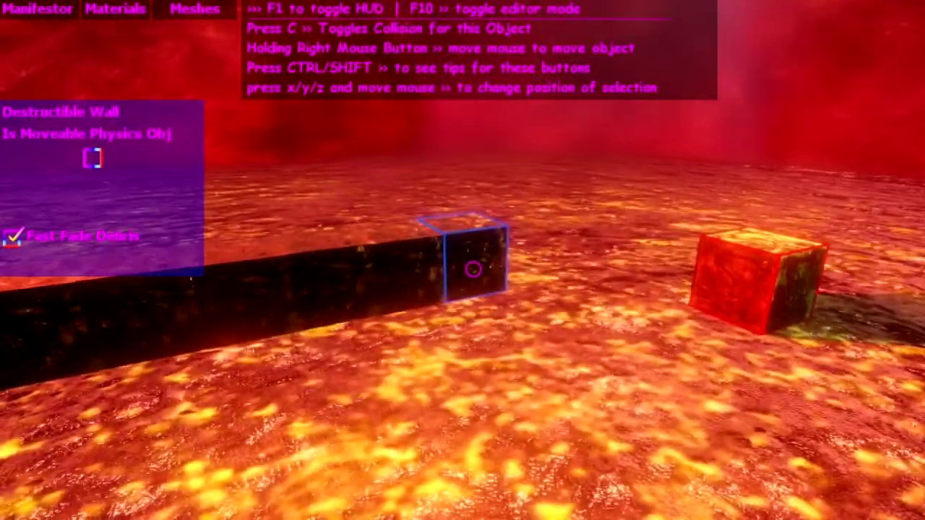
{"action": "key", "text": "a"}
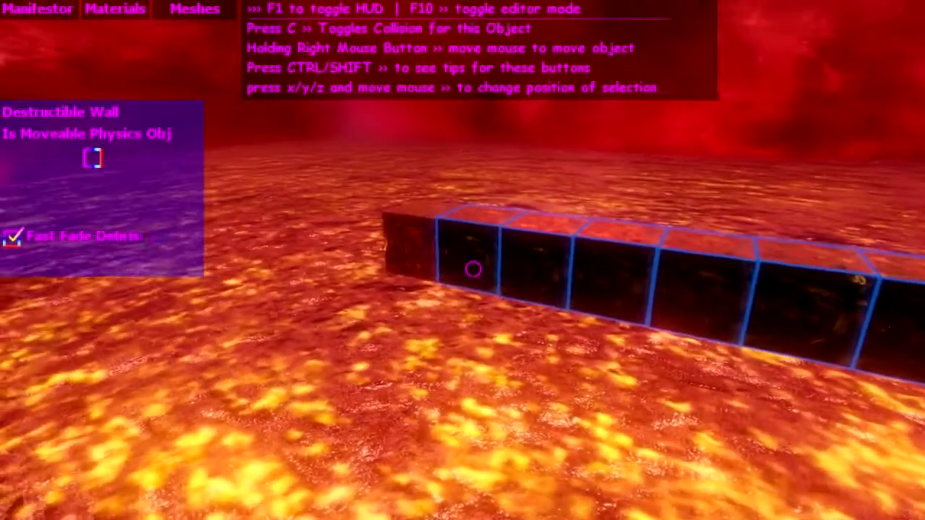
Step: Copy the selected row's wall settings and paste a duplicate row on top
{"action": "key", "text": "d"}
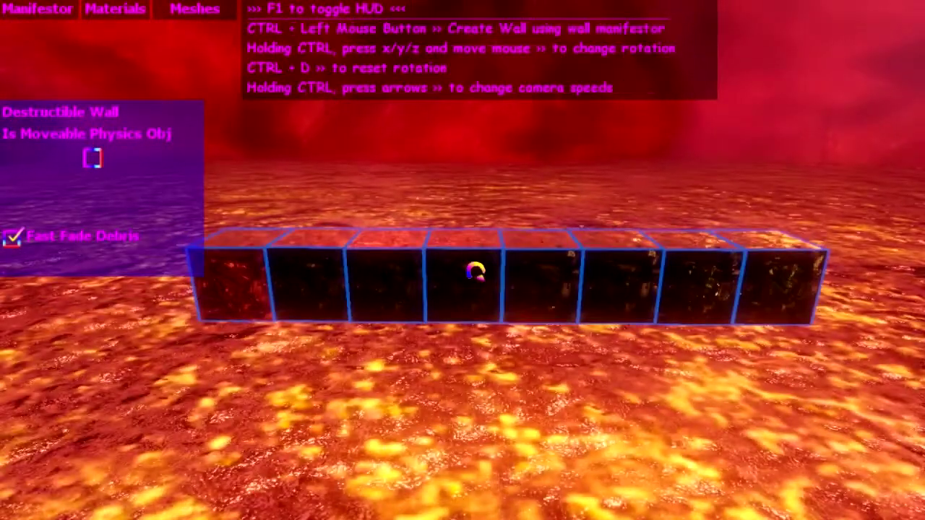
{"action": "key", "text": "ctrl+c"}
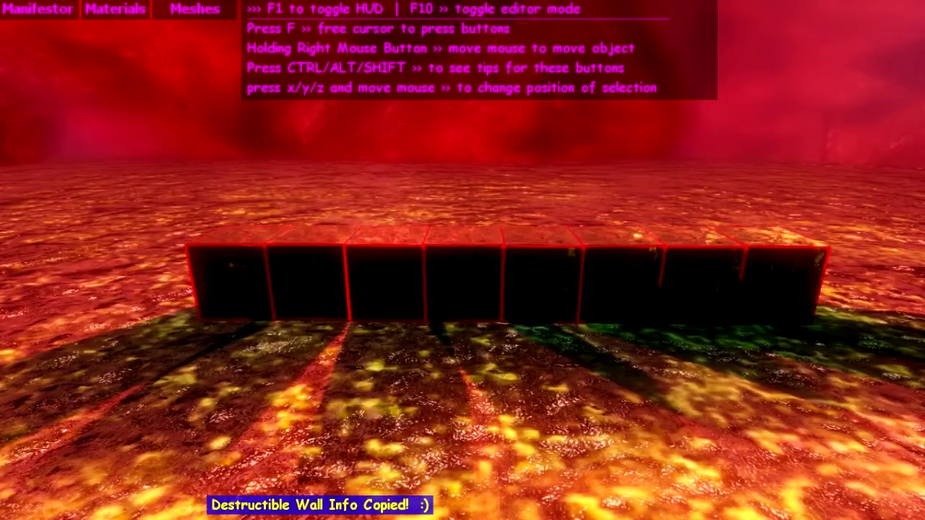
{"action": "key", "text": "ctrl+v"}
{"action": "key", "text": "y"}
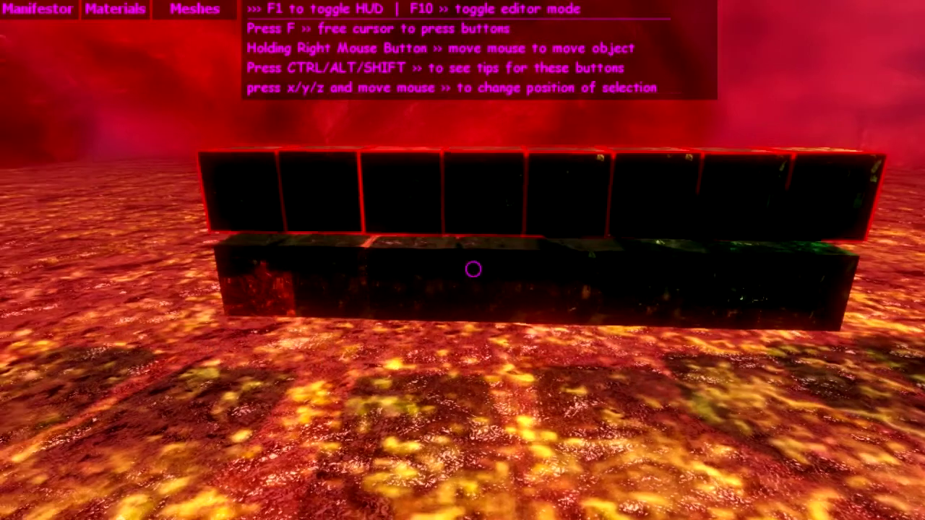
{"action": "key", "text": "w"}
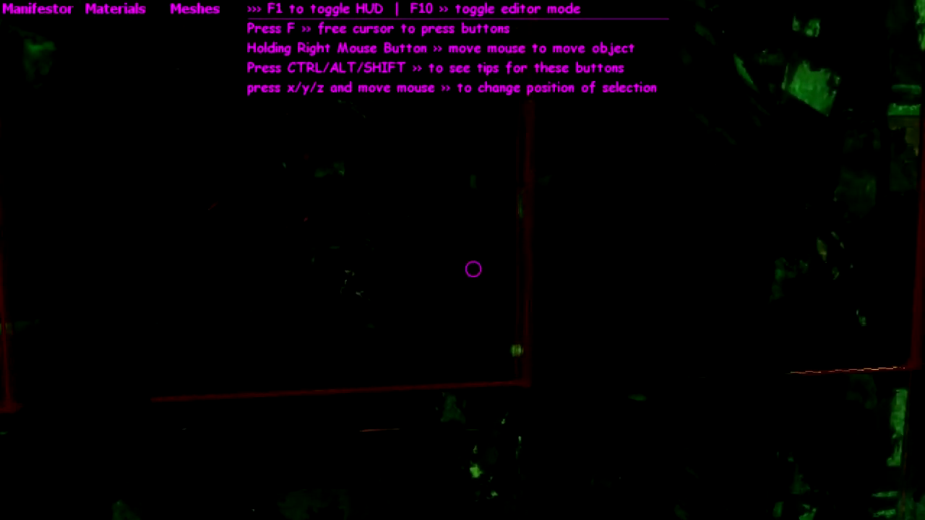
Step: Back out of the wall and approach its left end to view the stacked rows
{"action": "key", "text": "s"}
{"action": "key", "text": "s"}
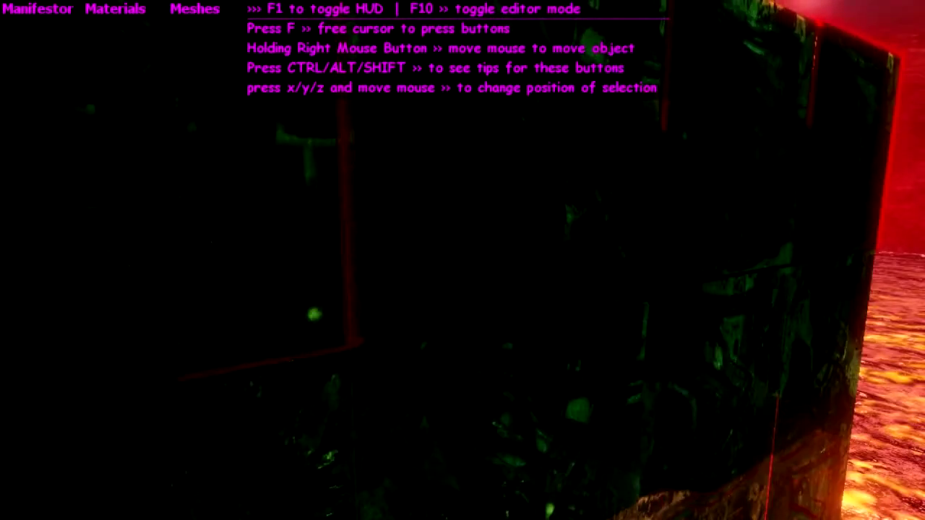
{"action": "key", "text": "ctrl"}
{"action": "key", "text": "s"}
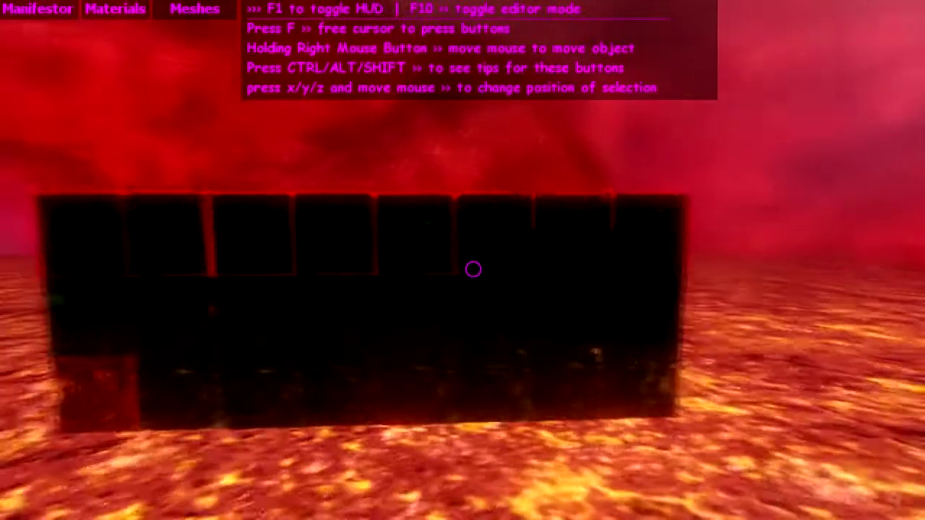
{"action": "key", "text": "a"}
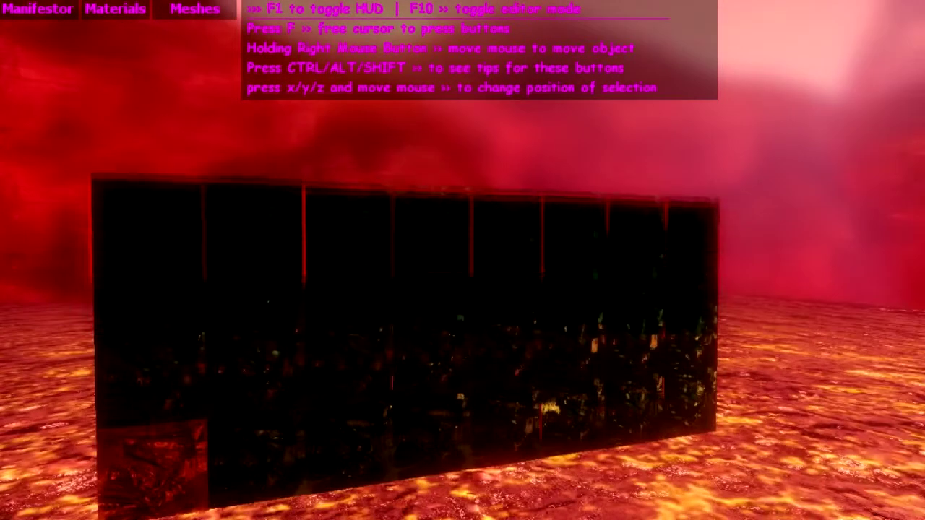
{"action": "key", "text": "w"}
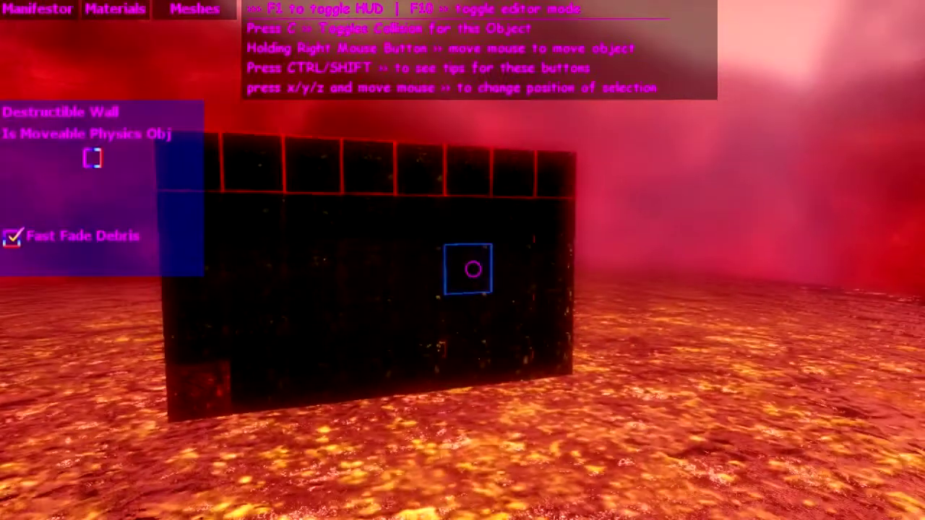
Step: Circle the two-tier wall, approaching its face and corner block to inspect it
{"action": "key", "text": "w"}
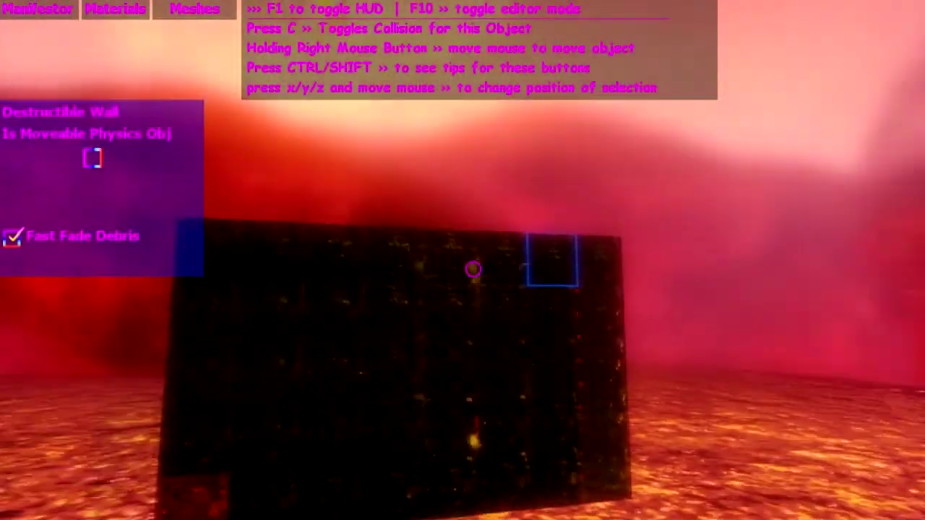
{"action": "key", "text": "w"}
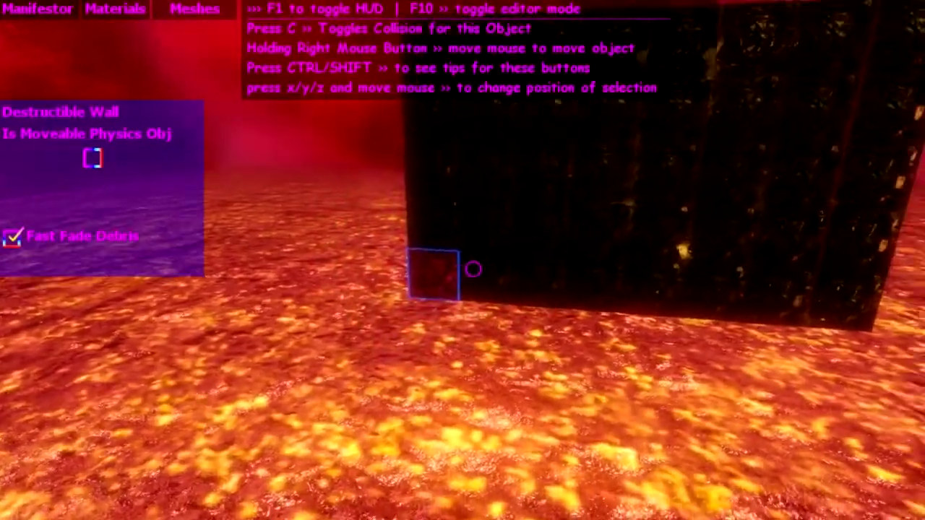
{"action": "key", "text": "w"}
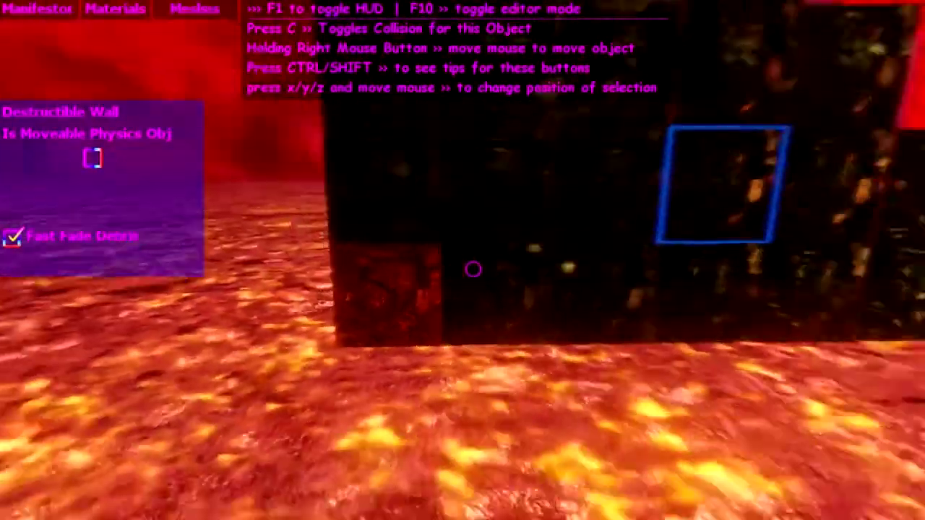
{"action": "key", "text": "s"}
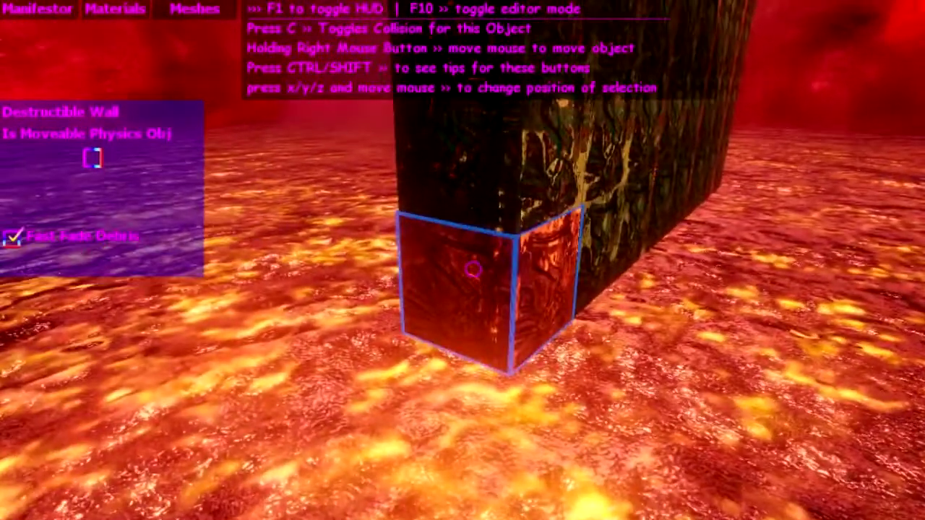
{"action": "key", "text": "w"}
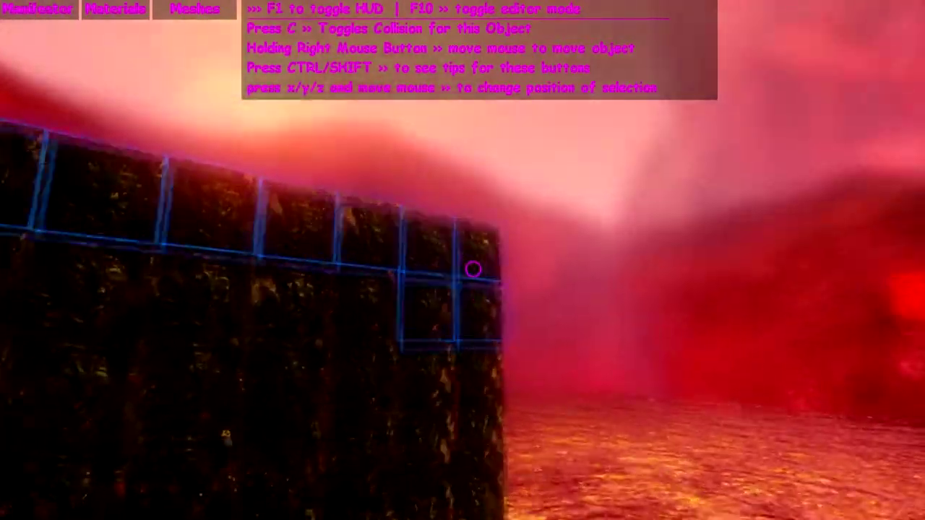
Step: Fly past the end of the wall and paste another section of blocks
{"action": "key", "text": "d"}
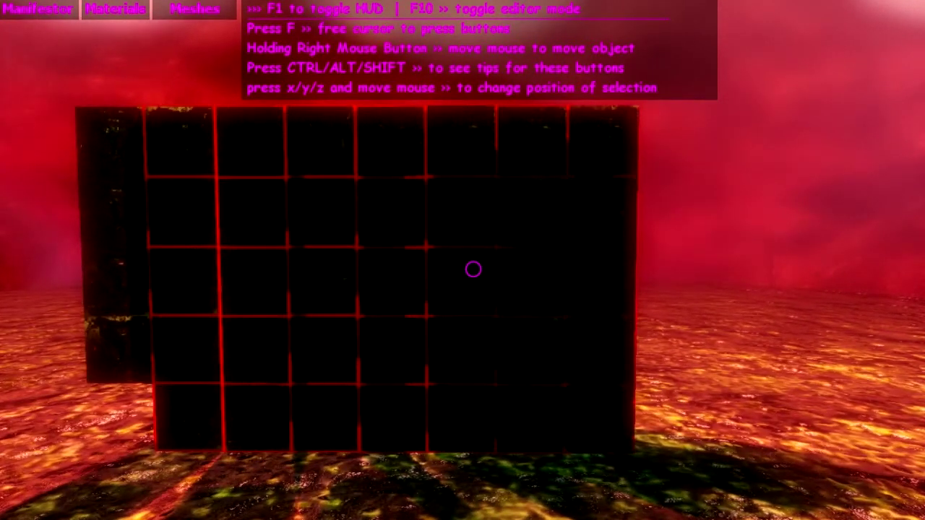
{"action": "key", "text": "ctrl+v"}
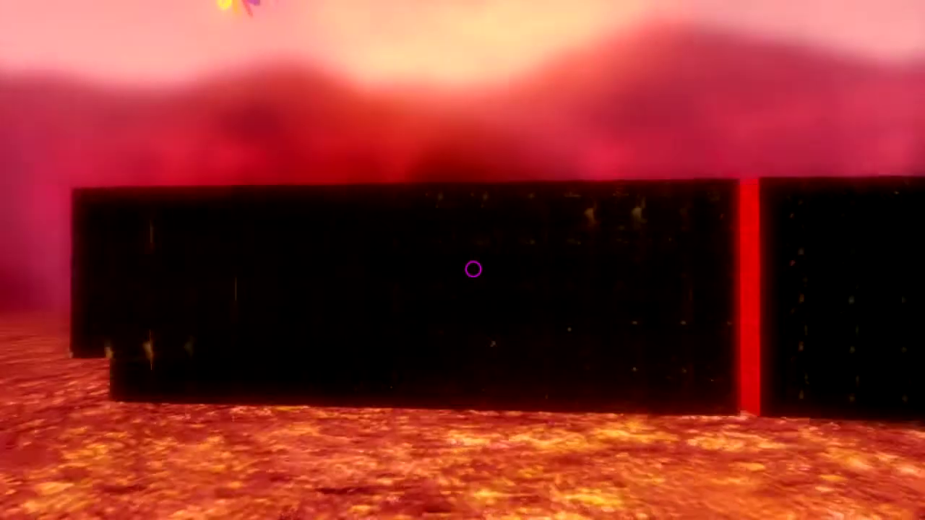
{"action": "key", "text": "w"}
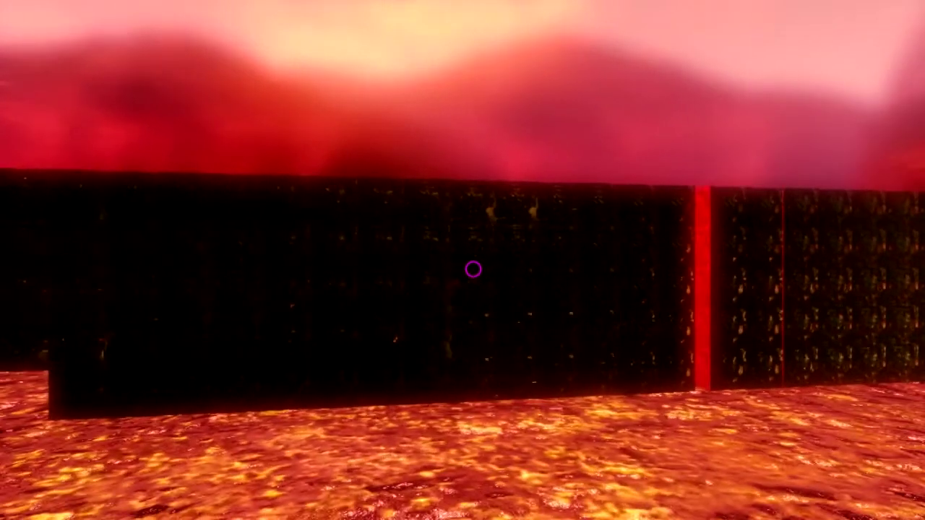
{"action": "key", "text": "s"}
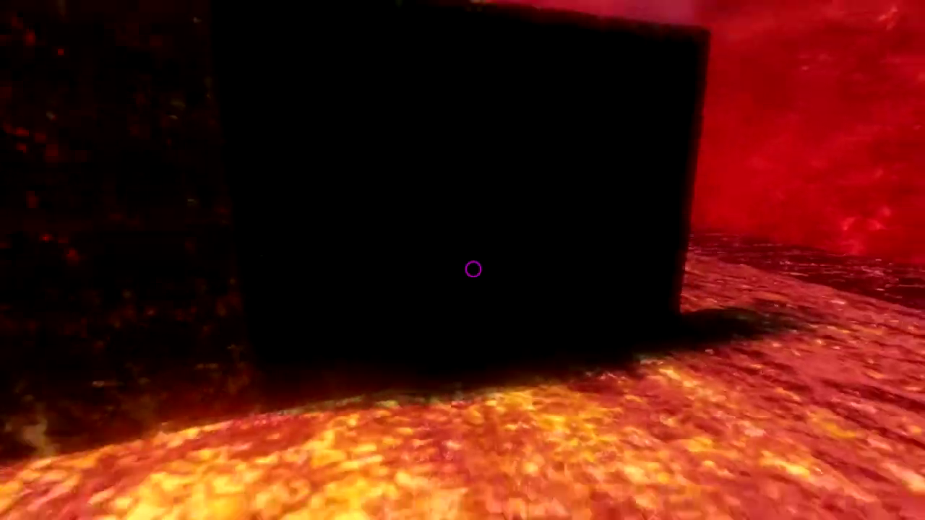
{"action": "key", "text": "w"}
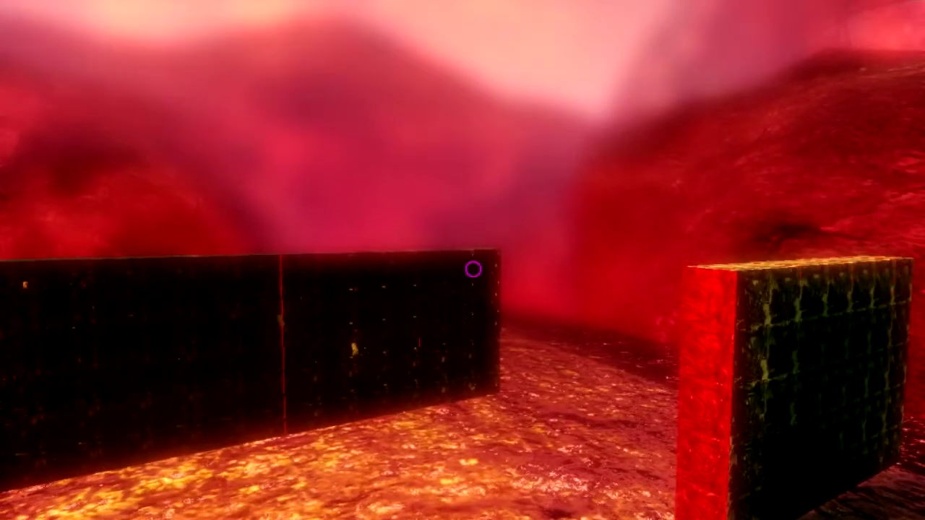
{"action": "key", "text": "F10"}
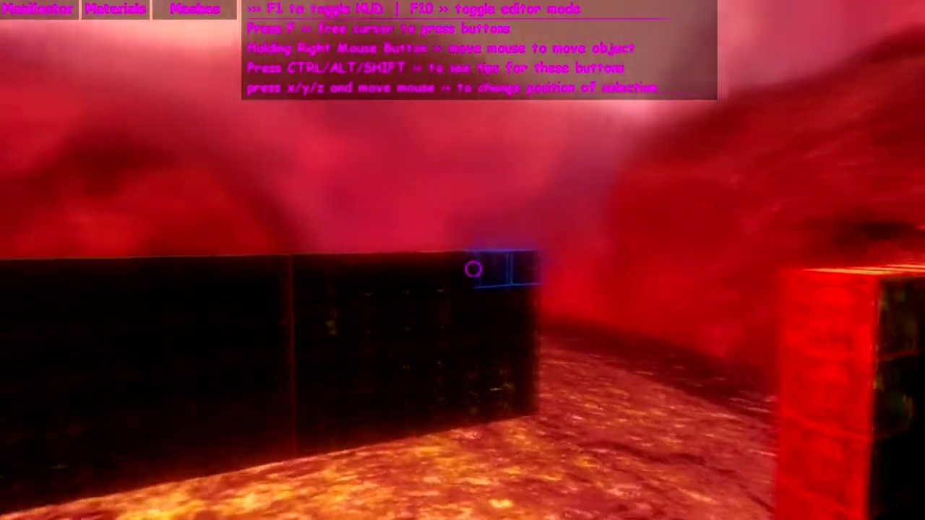
Step: Drag-select a long row of wall blocks and view the section face-on
{"action": "left_click_drag", "start_coordinate": [473, 270], "coordinate": [473, 269]}
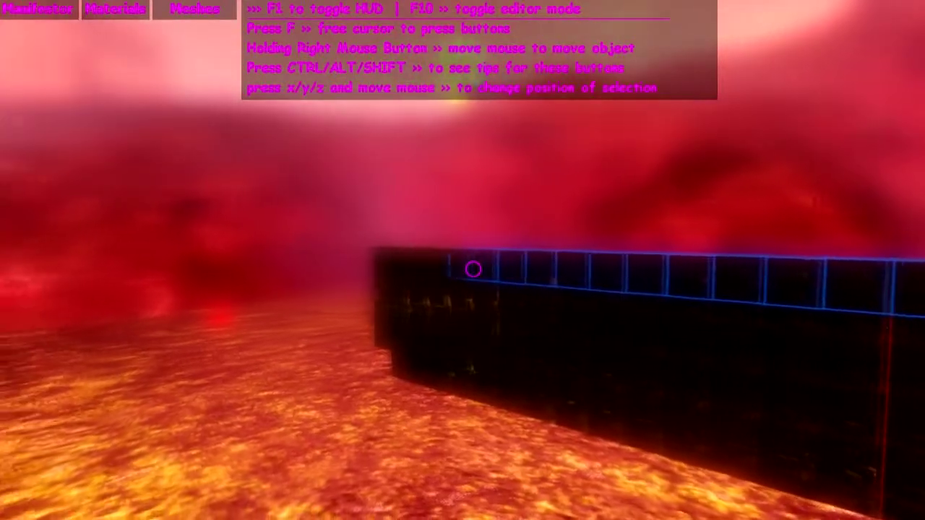
{"action": "key", "text": "d"}
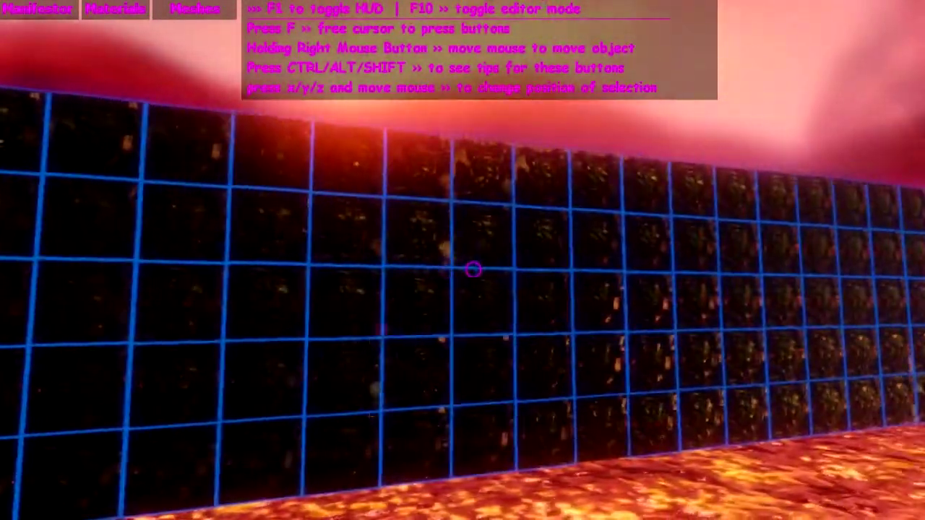
Step: Copy the destructible wall settings, hide the editor overlay, and walk up to the carved pillar
{"action": "key", "text": "ctrl+c"}
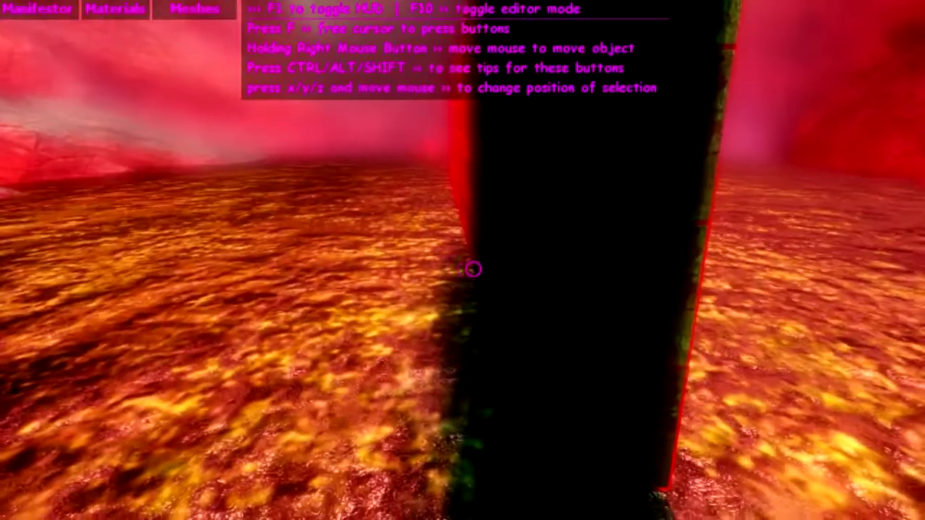
{"action": "key", "text": "F1"}
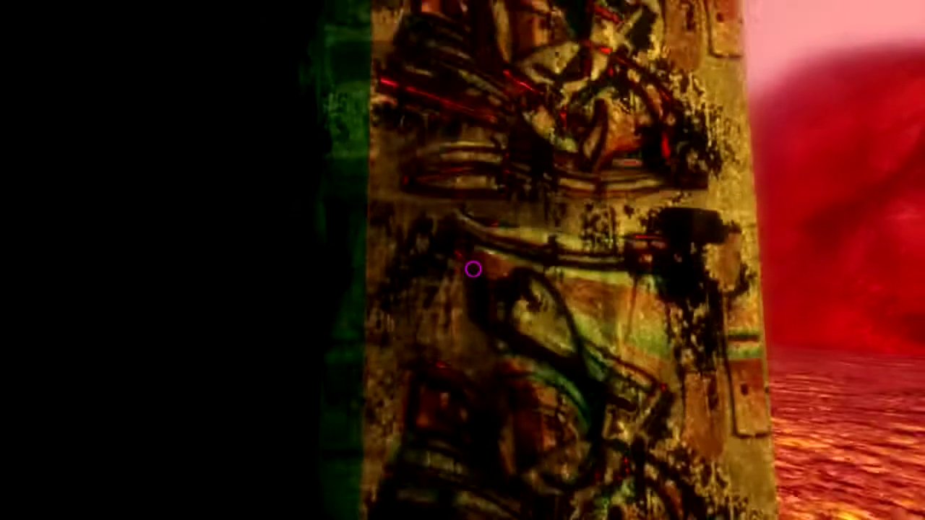
{"action": "key", "text": "w"}
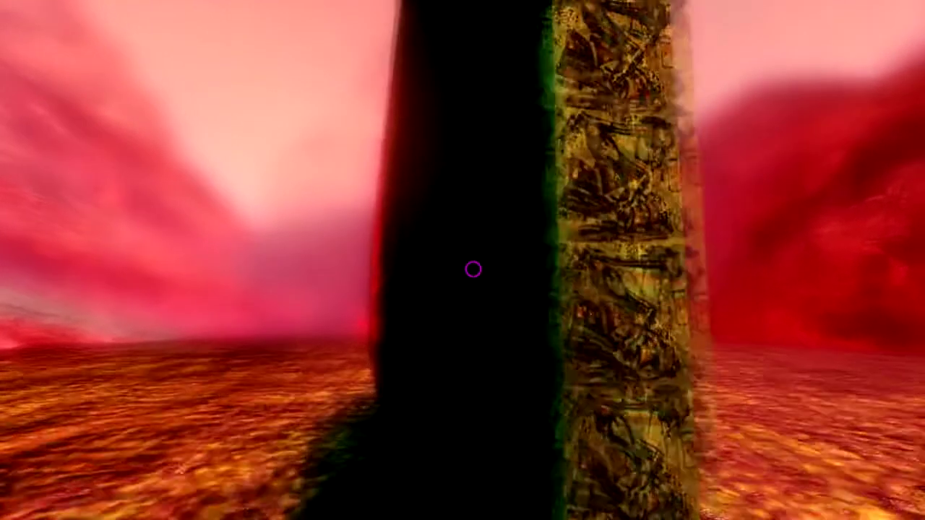